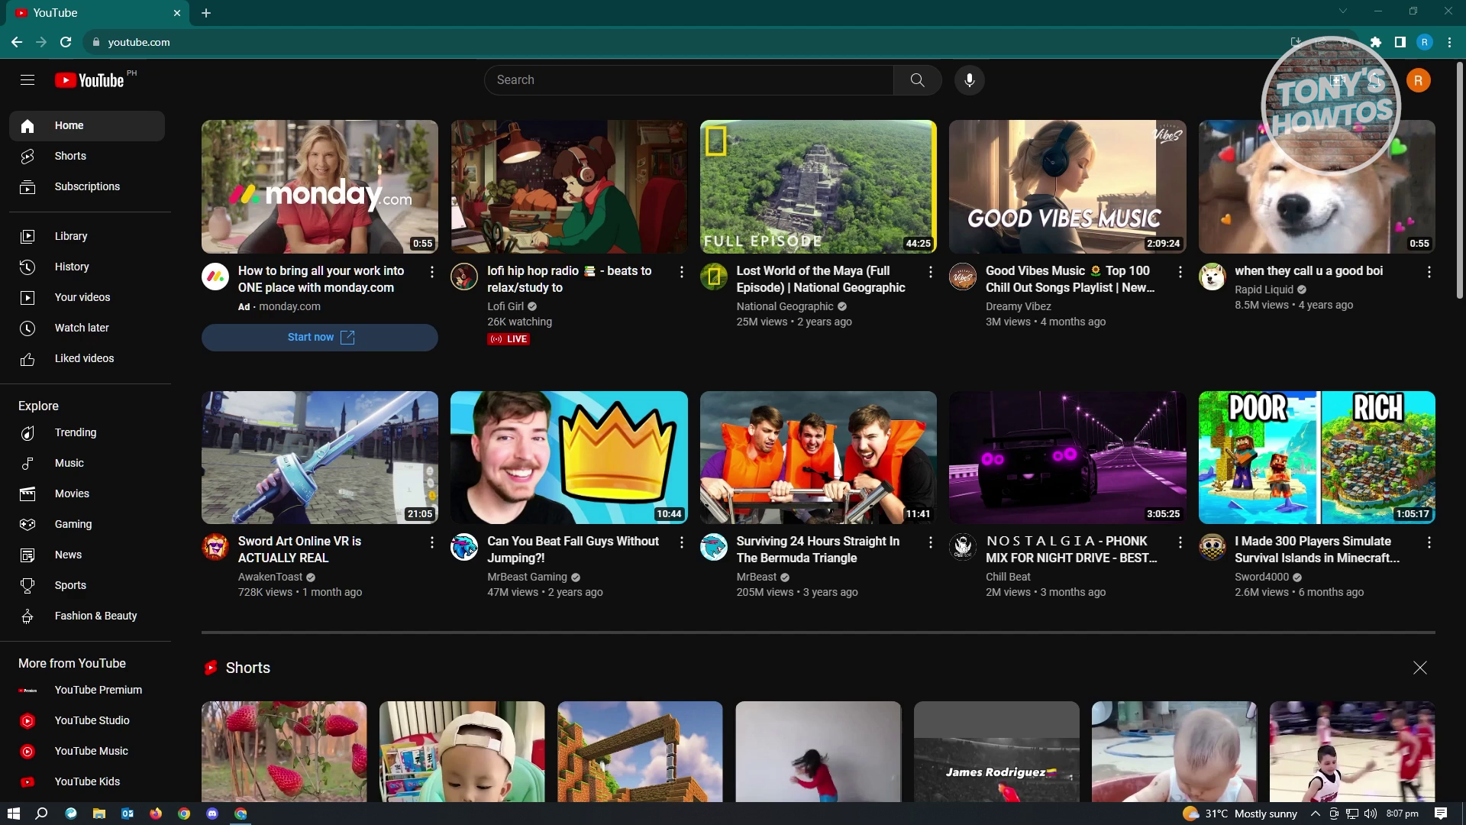
# Open the Channel page of YouTube Studio settings, then its Feature eligibility tab.
pyautogui.click(1420, 80)
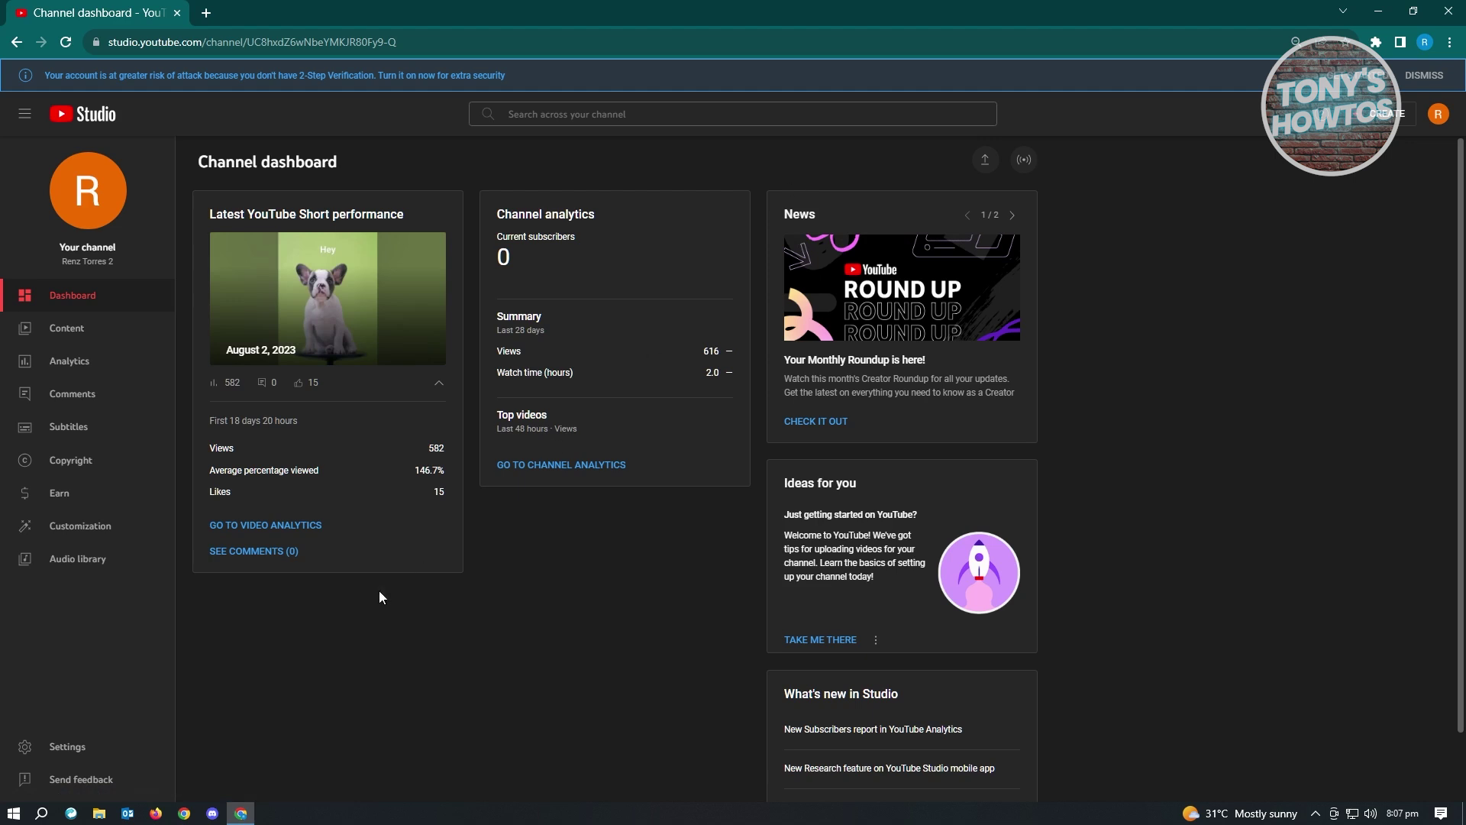
pyautogui.click(65, 748)
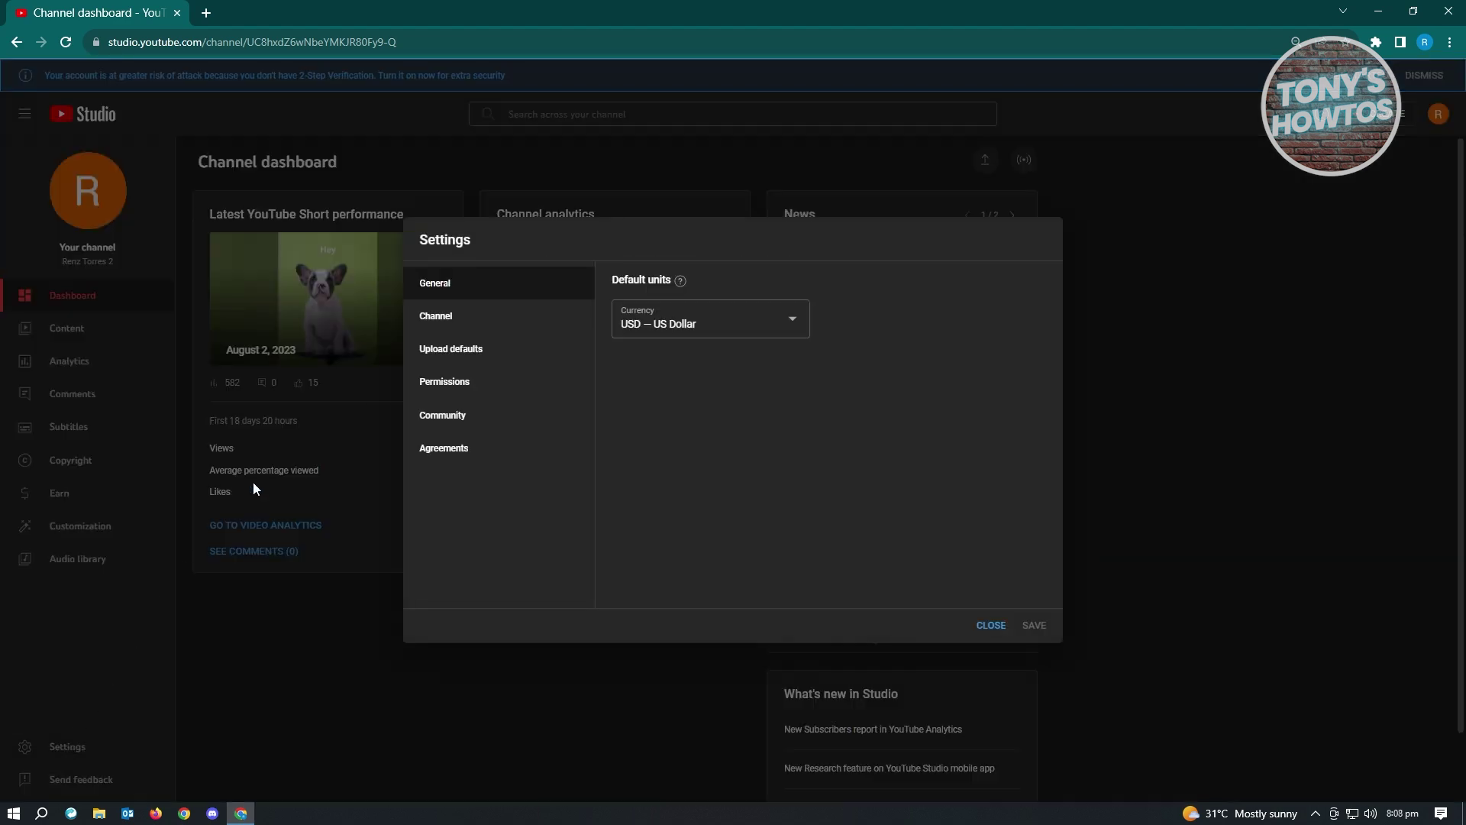
pyautogui.click(509, 326)
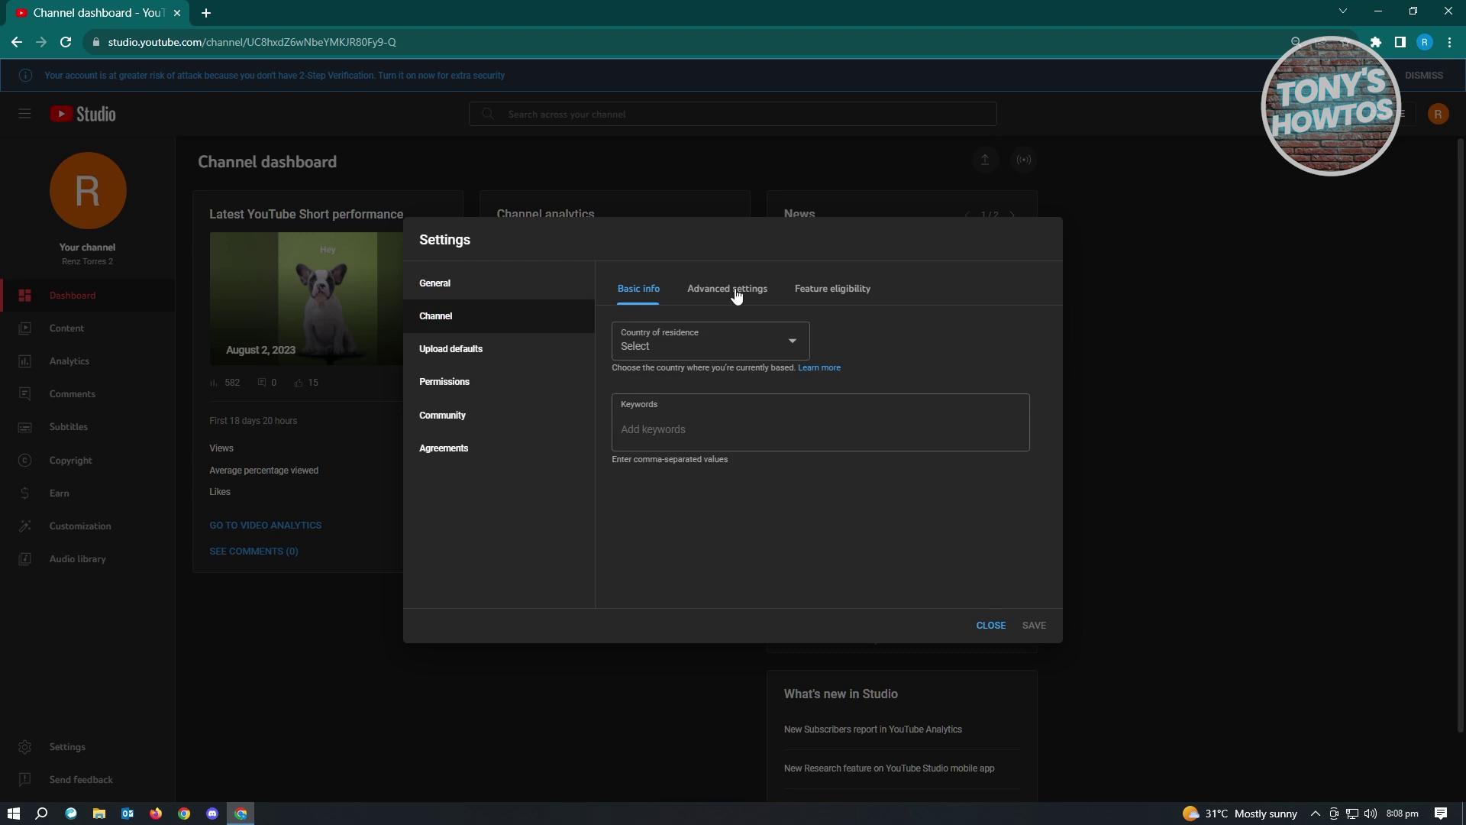
pyautogui.click(852, 301)
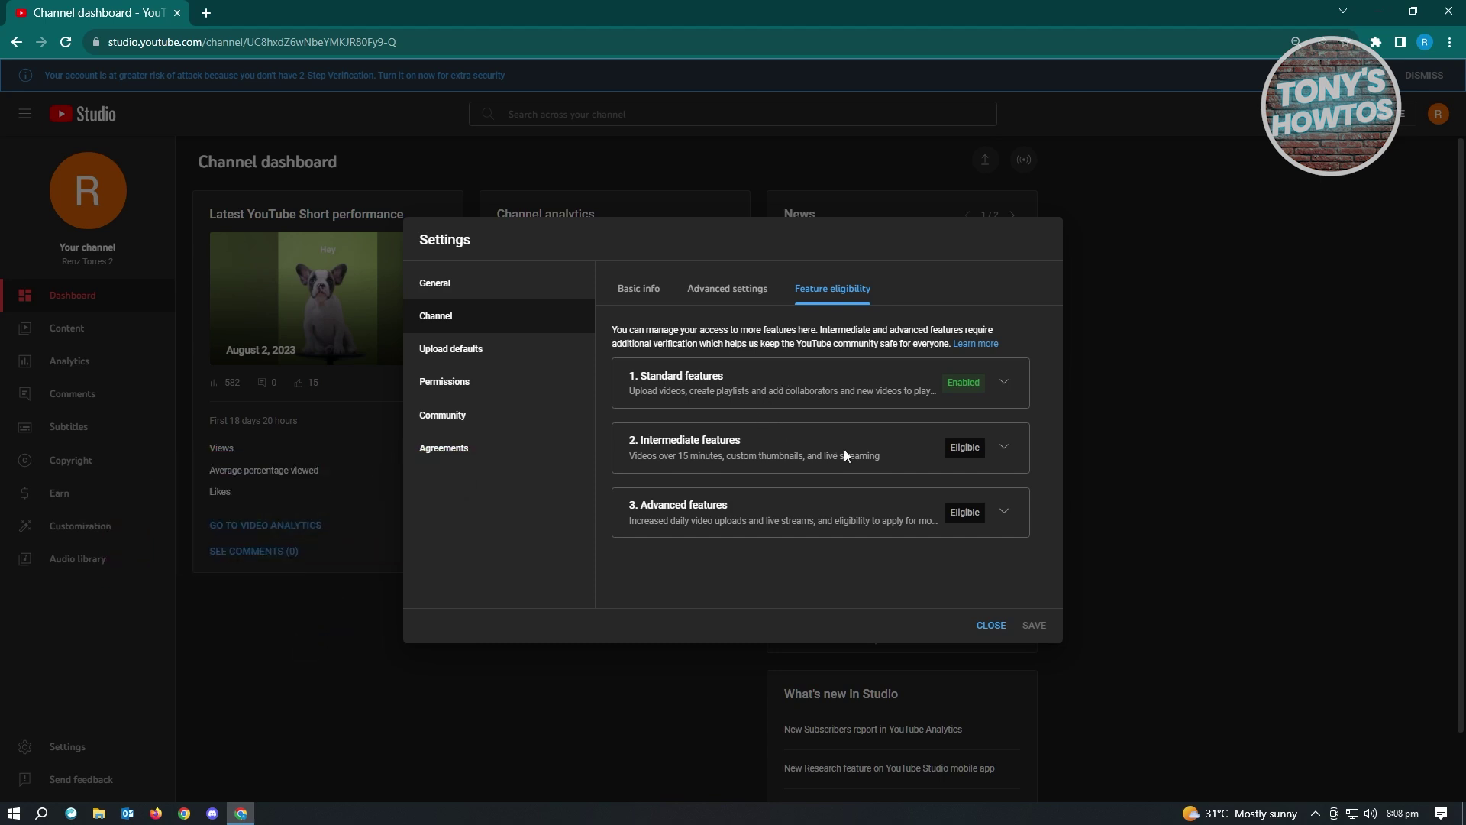
# Expand Intermediate features to reveal the phone-verification requirement.
pyautogui.click(1000, 450)
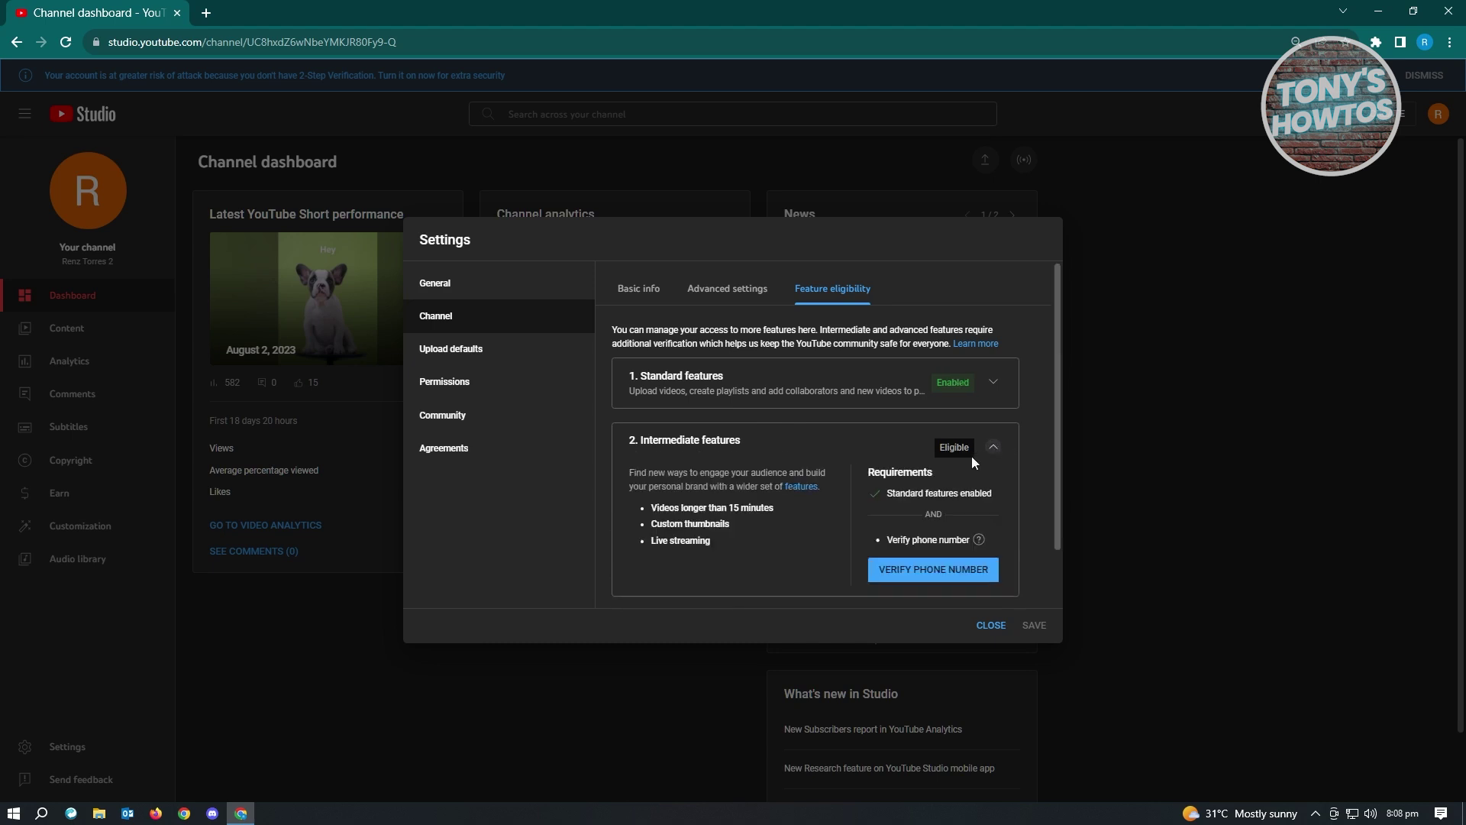
pyautogui.scroll(-1, 760, 458)
pyautogui.scroll(1, 740, 412)
pyautogui.scroll(-1, 811, 408)
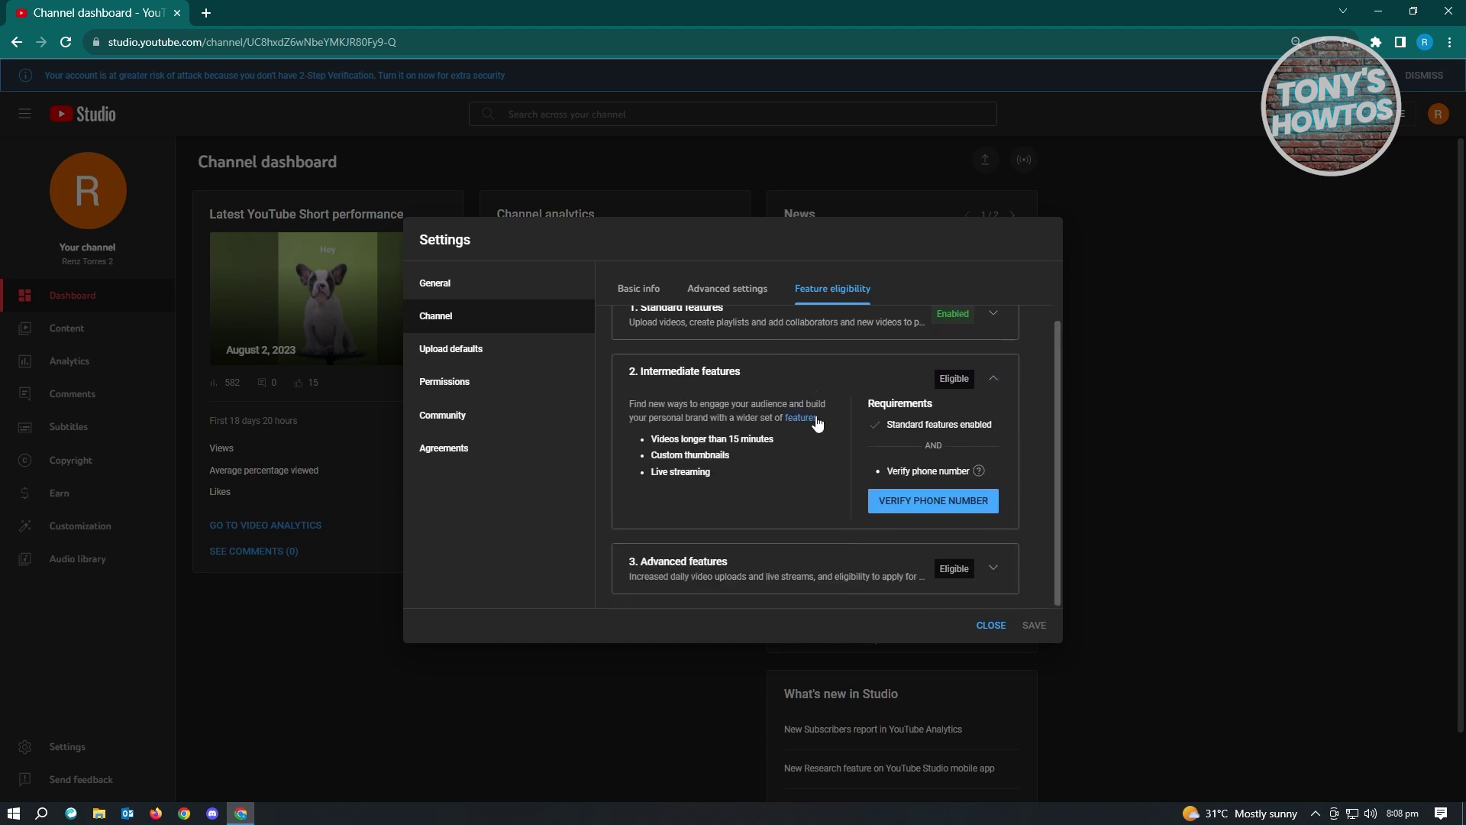
pyautogui.scroll(1, 817, 425)
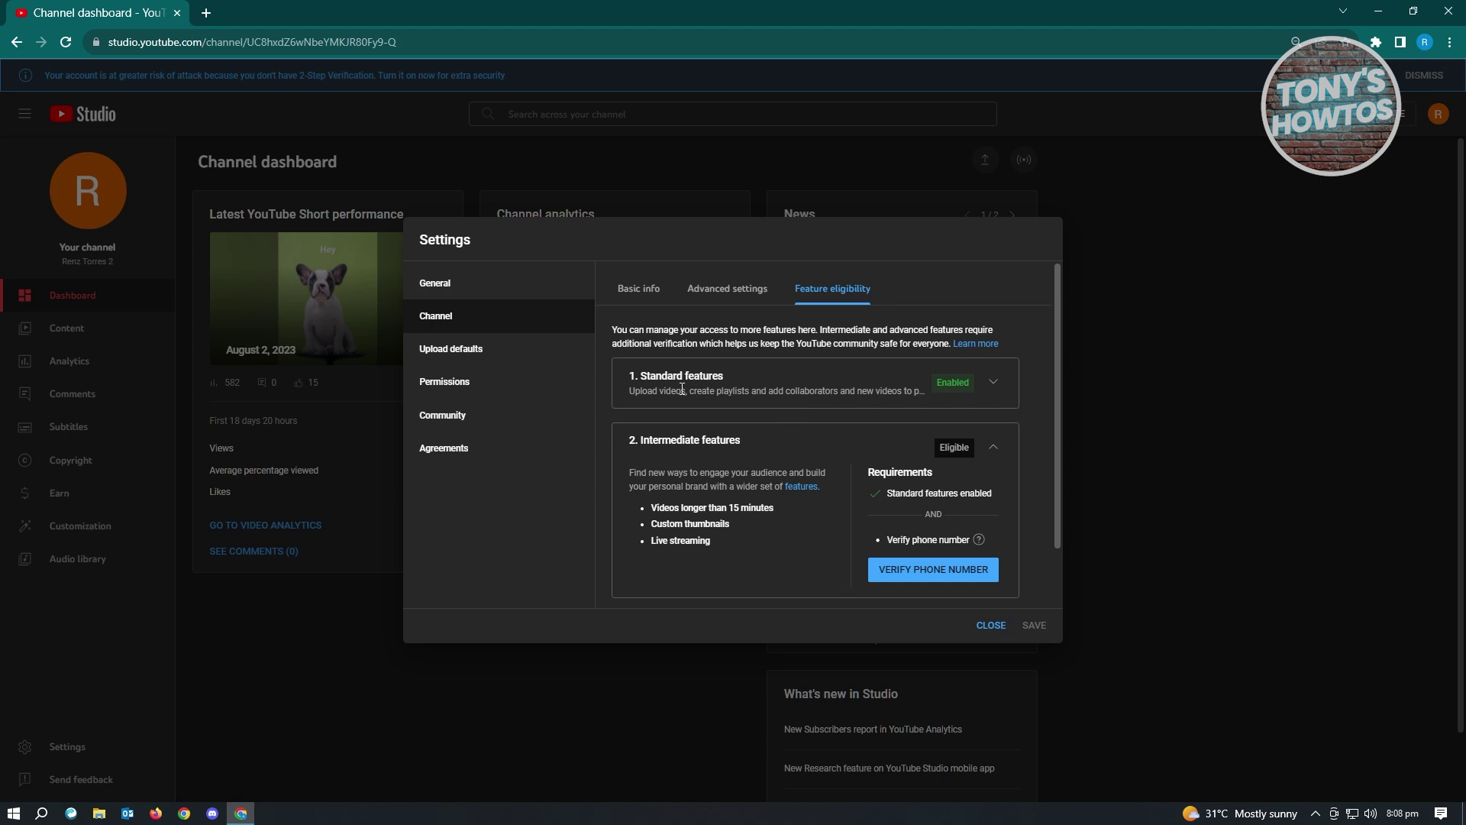
pyautogui.scroll(-1, 716, 427)
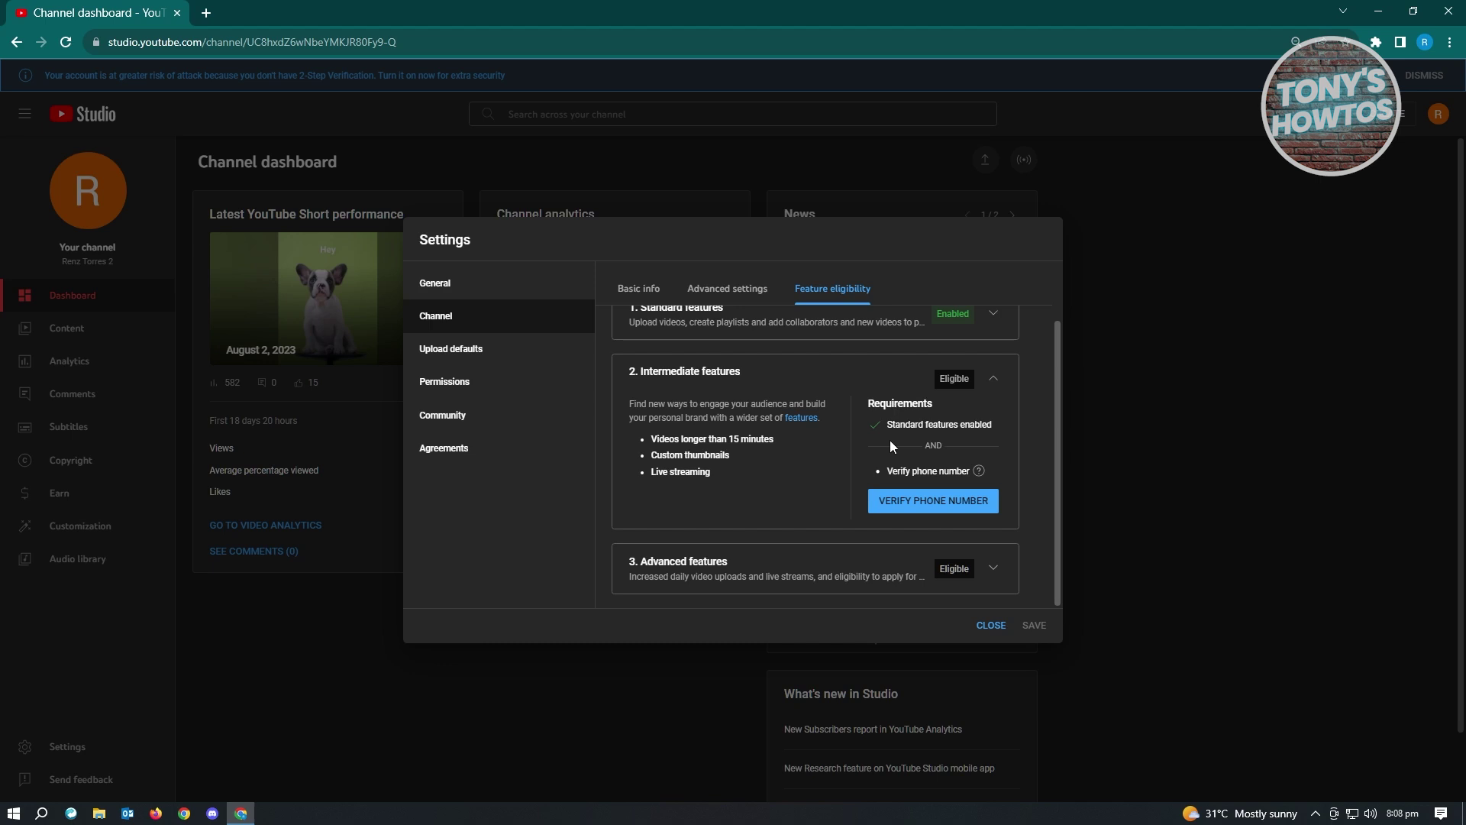
pyautogui.scroll(1, 894, 453)
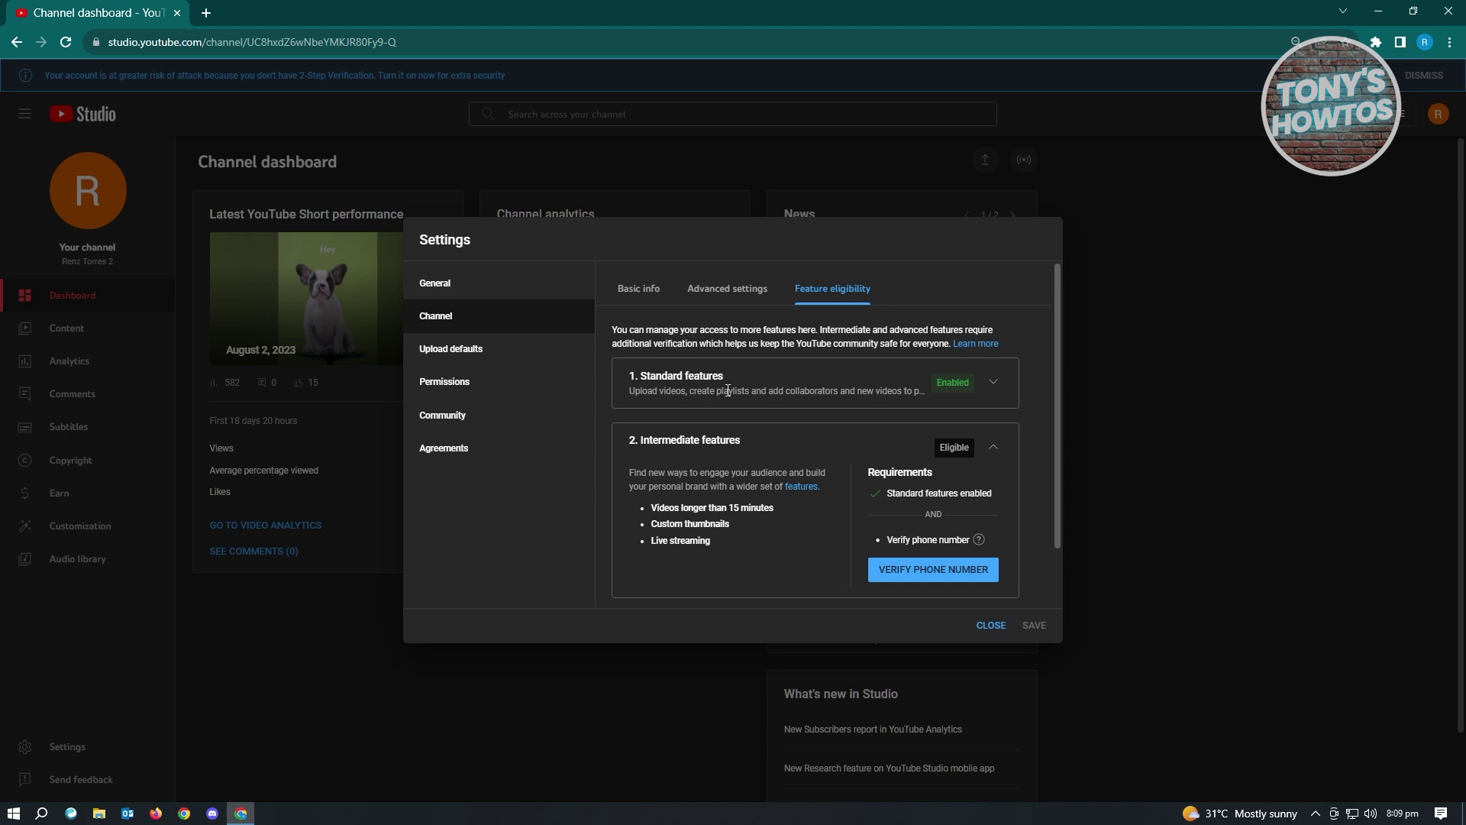
pyautogui.scroll(-2, 798, 435)
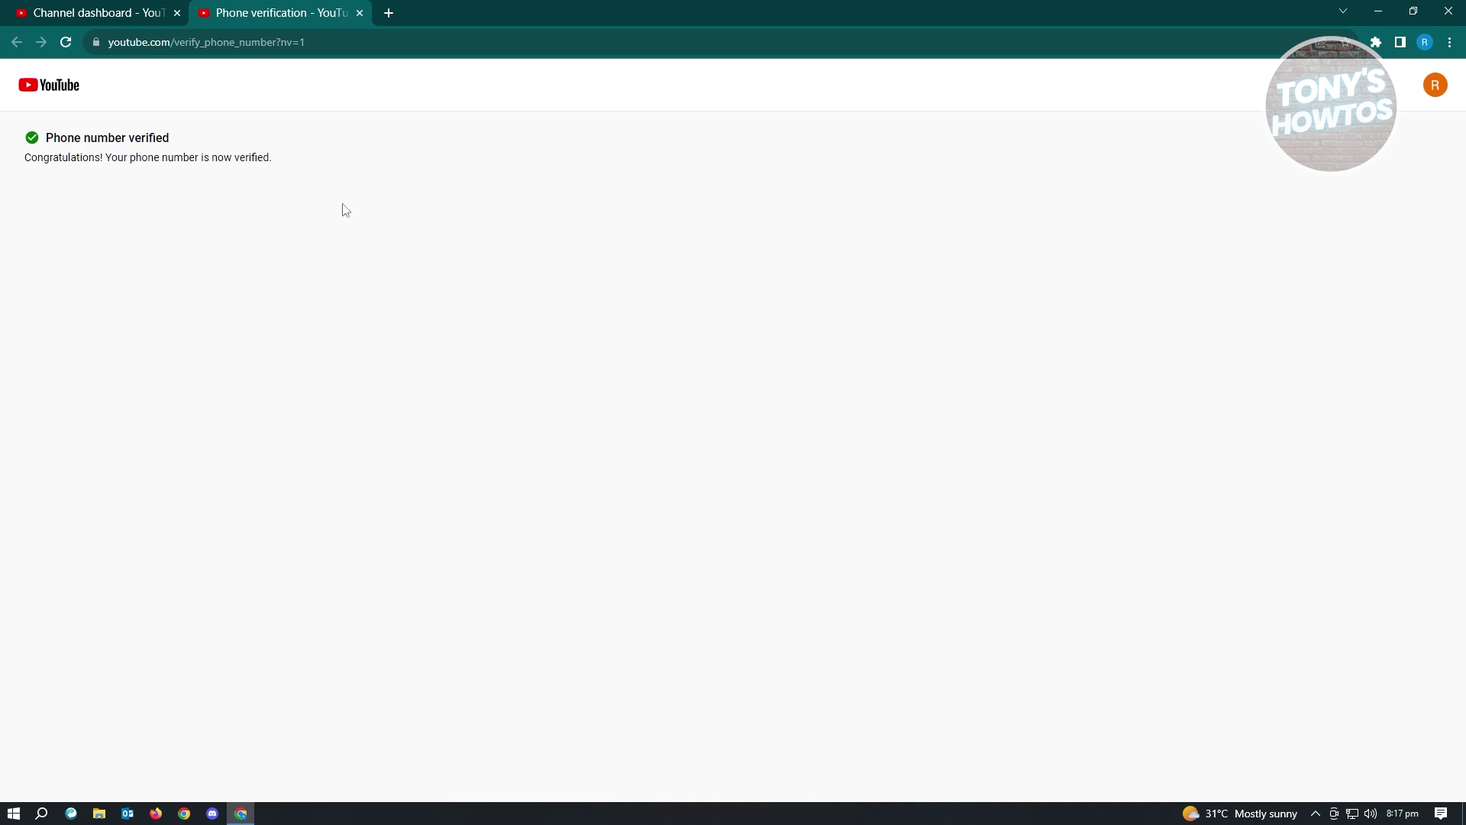
# Return to the Channel dashboard tab after completing phone verification.
pyautogui.click(81, 10)
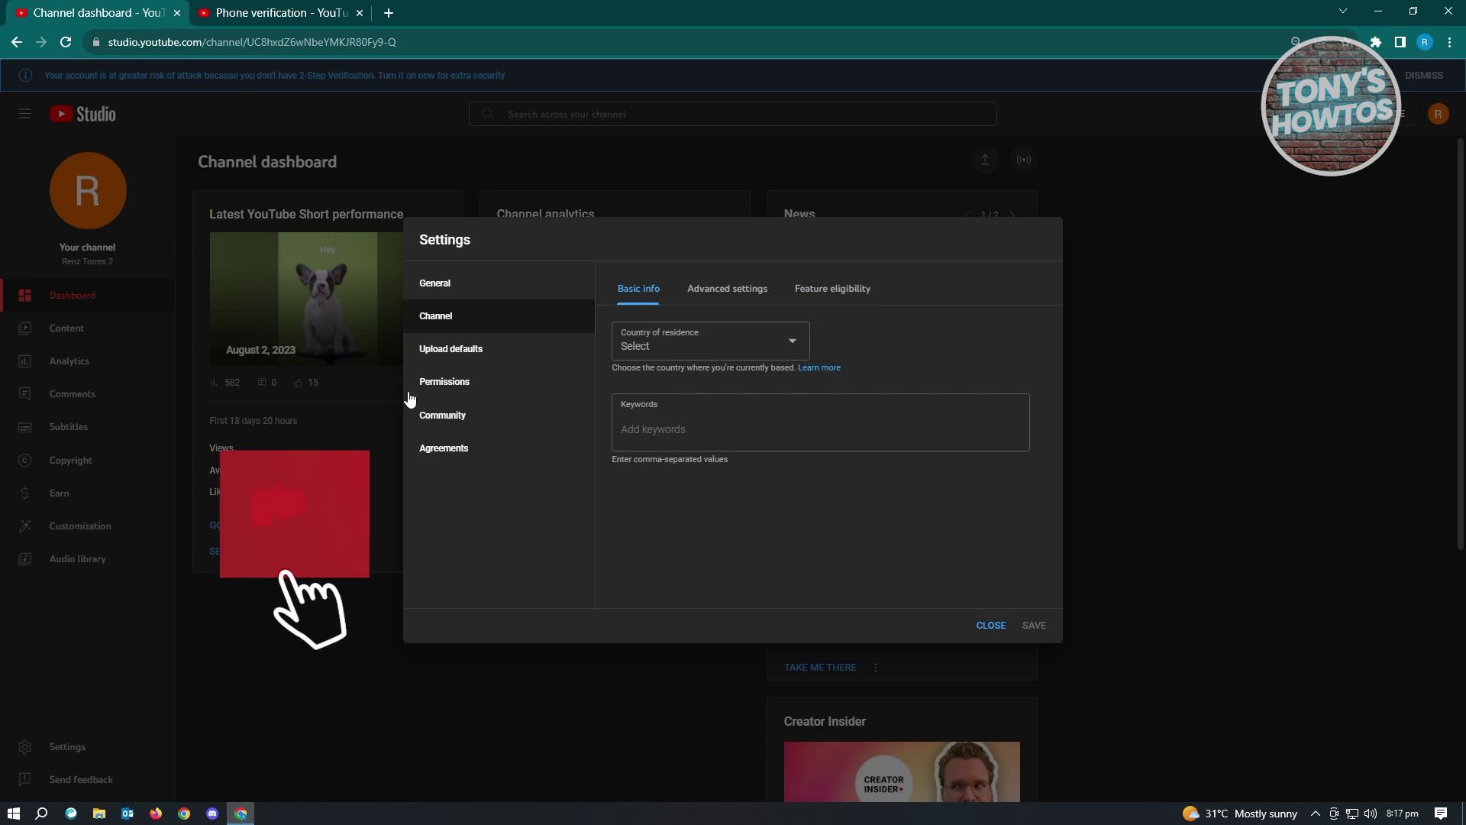
# Confirm Intermediate features show Enabled in Feature eligibility, then close settings.
pyautogui.click(833, 288)
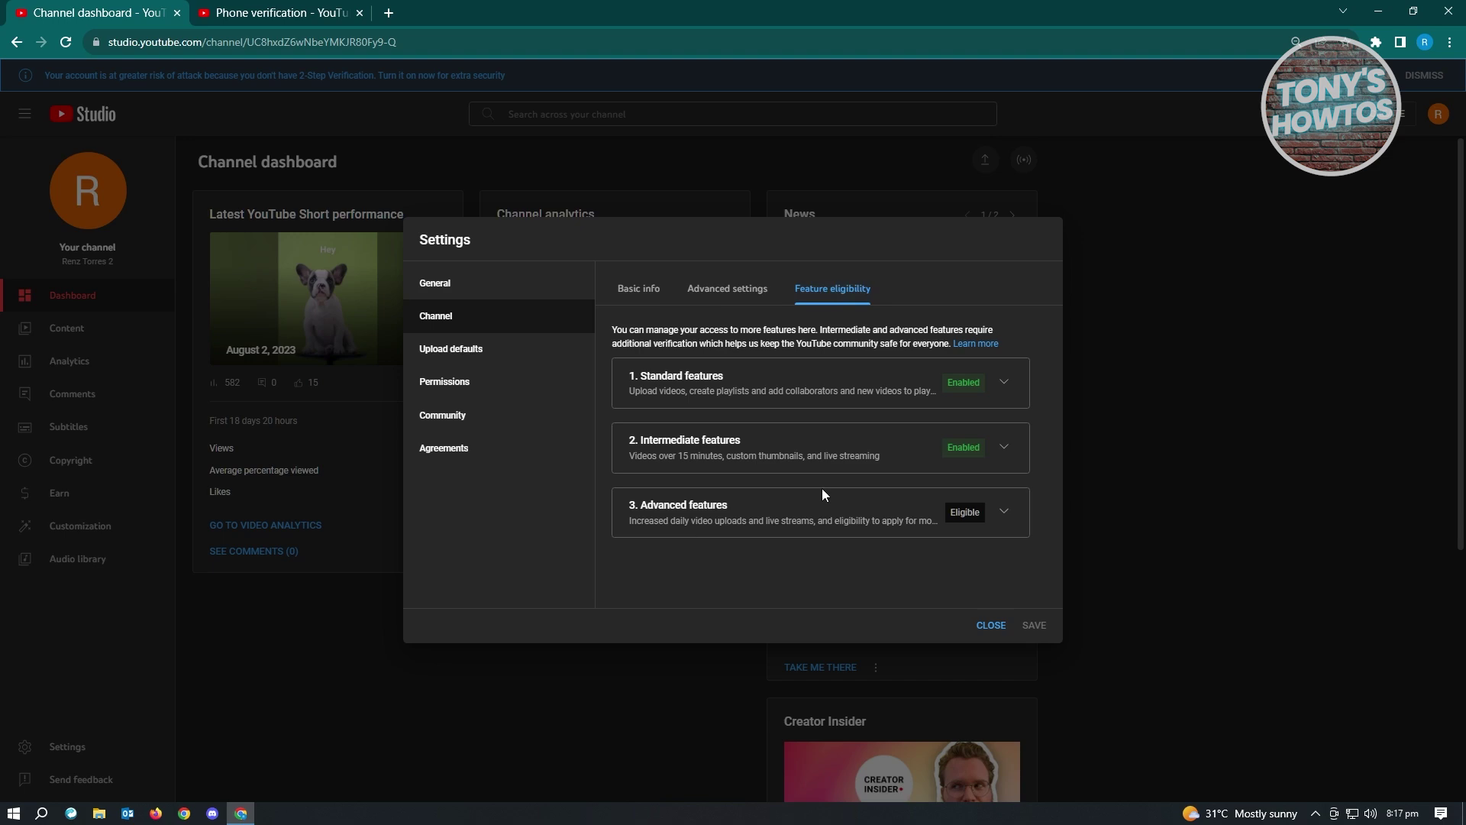
pyautogui.click(990, 625)
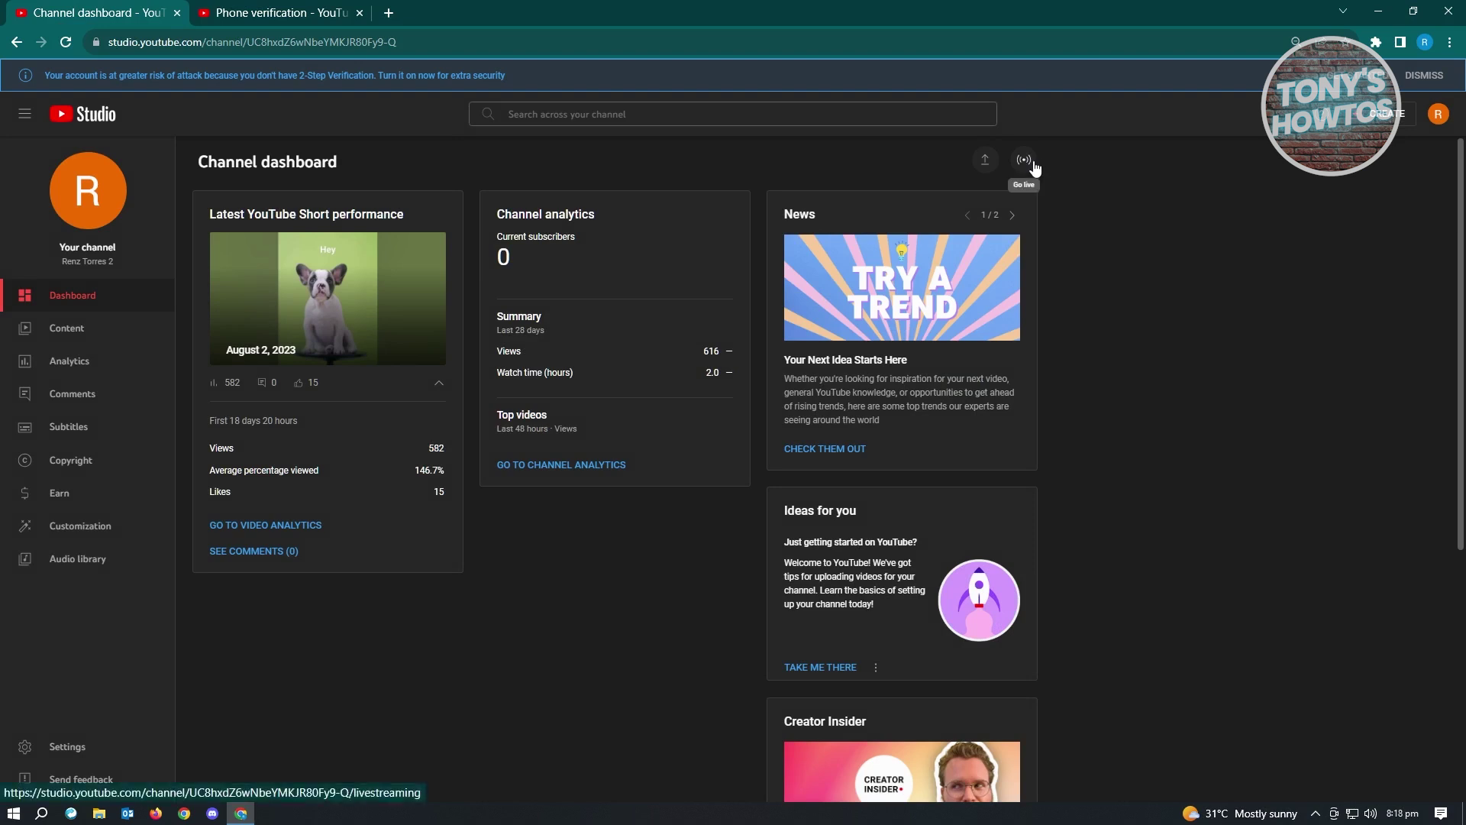